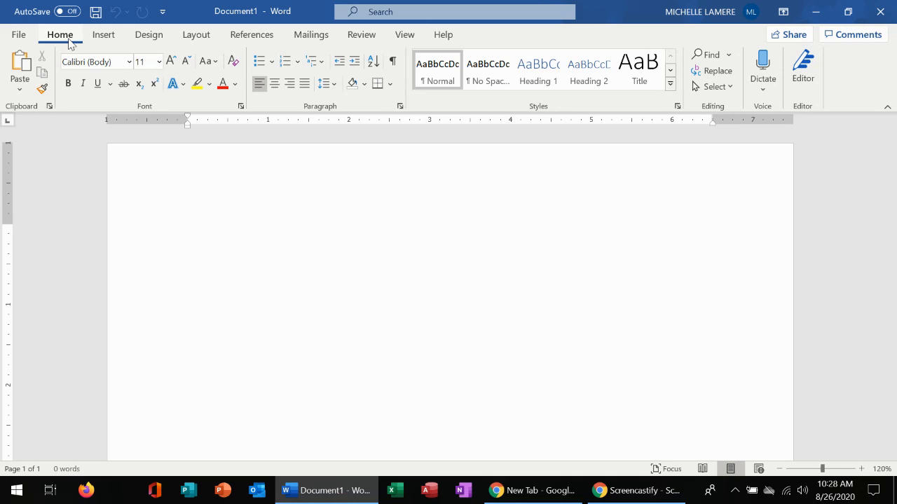
Enter the word "Hōcąk" at the start of the blank document.
type("H")
type("ö")
type("cąk")
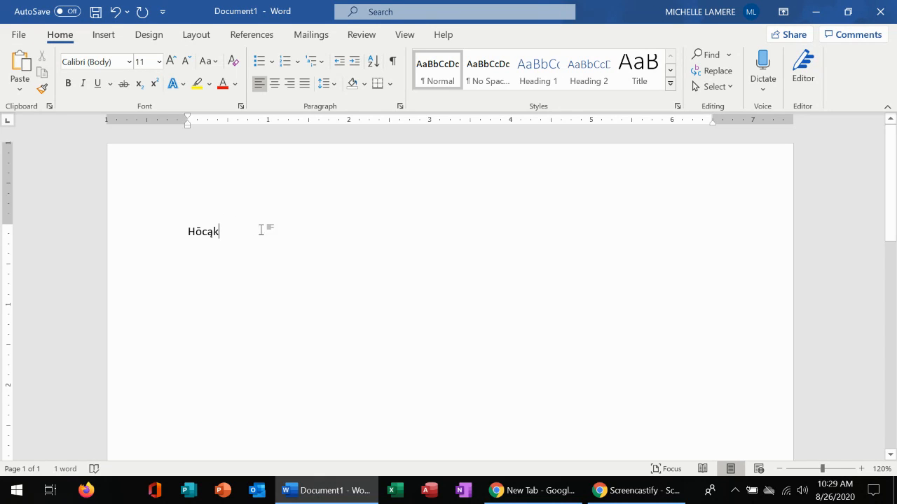
Set the font size of the word "Hōcąk" to 14 and start a new line below it.
left_click_drag(240, 243, 186, 232)
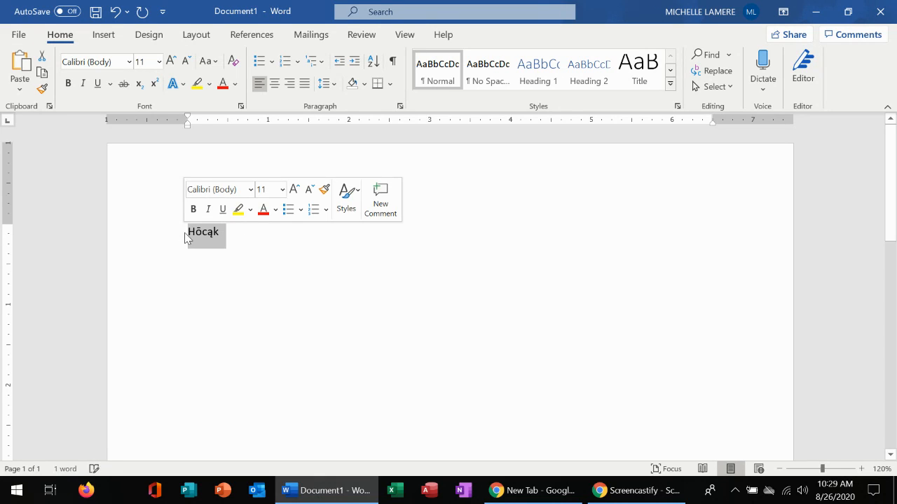
left_click(282, 189)
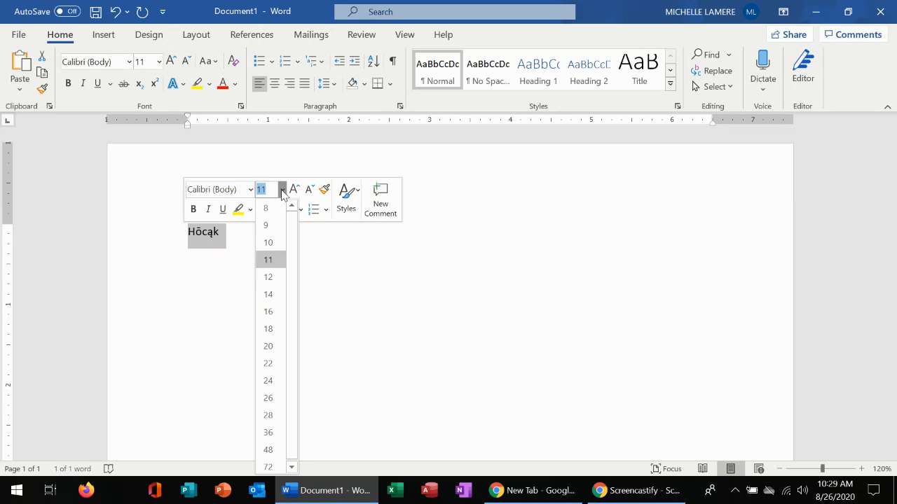
left_click(280, 297)
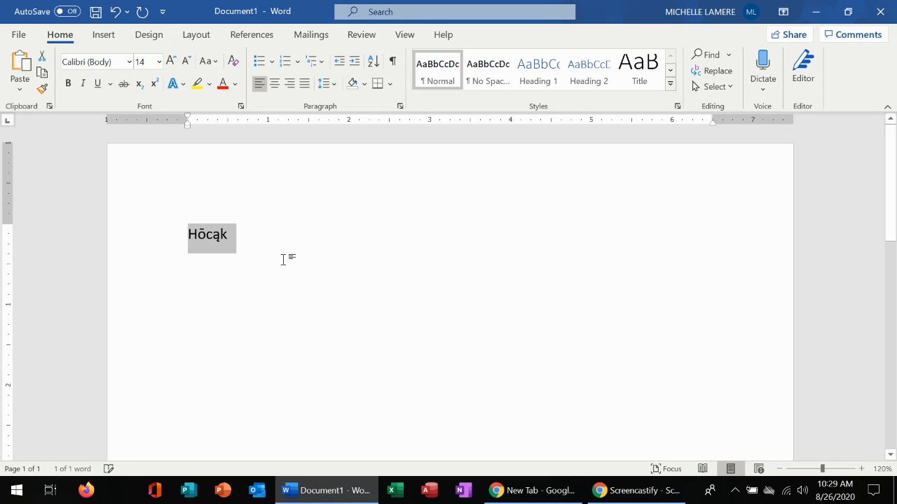
left_click(367, 248)
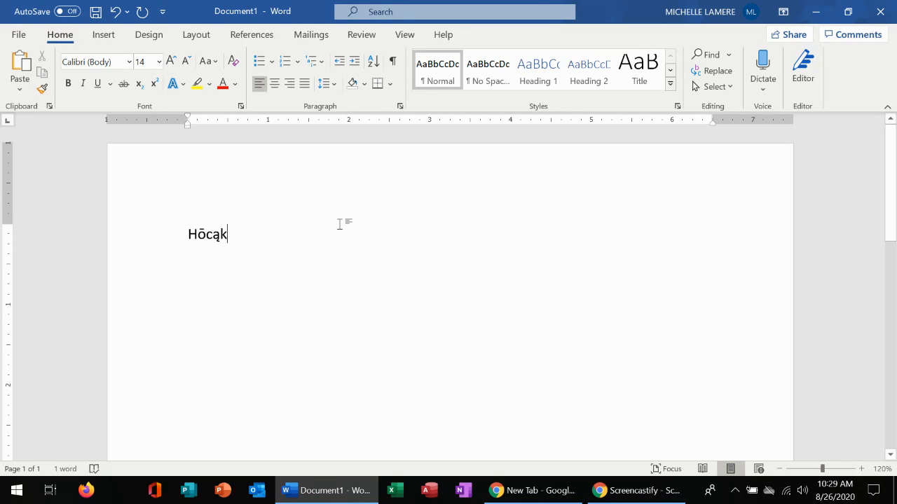
key("Return")
Assign the shortcut Ctrl+A to the symbol ā (Latin Small Letter A With Macron), saving the change in Normal.
left_click(109, 36)
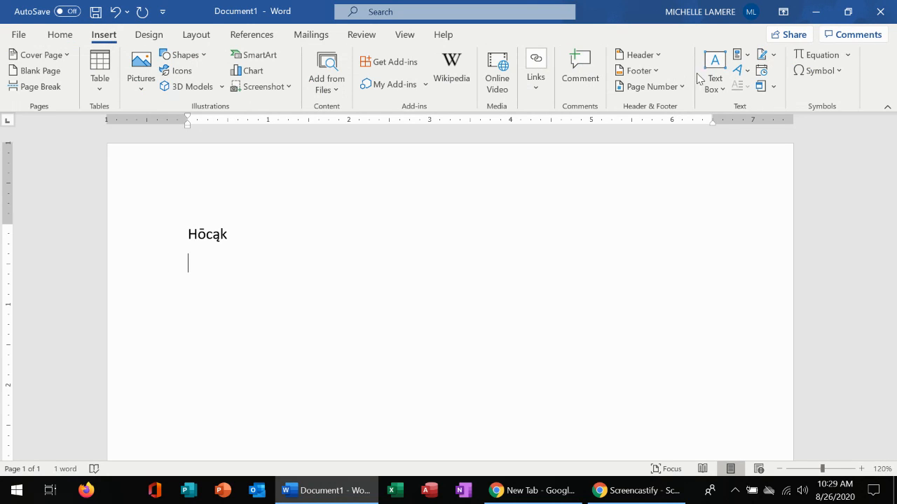
left_click(839, 72)
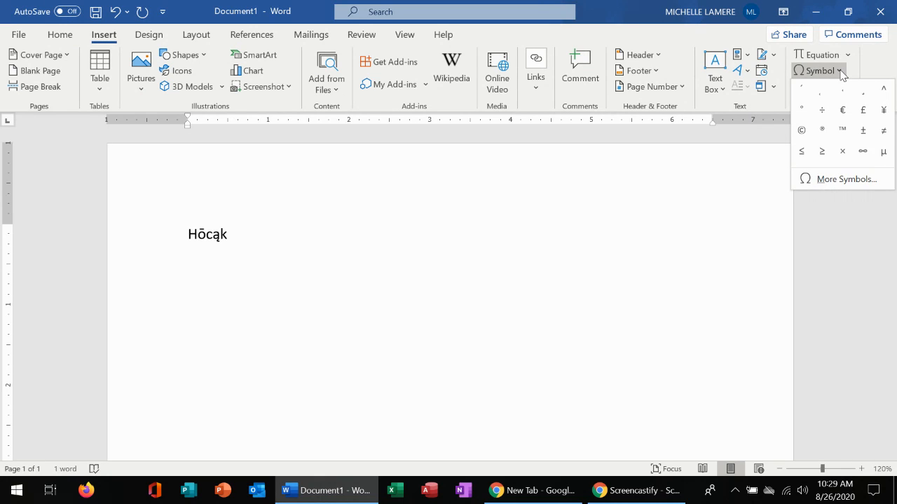
left_click(852, 178)
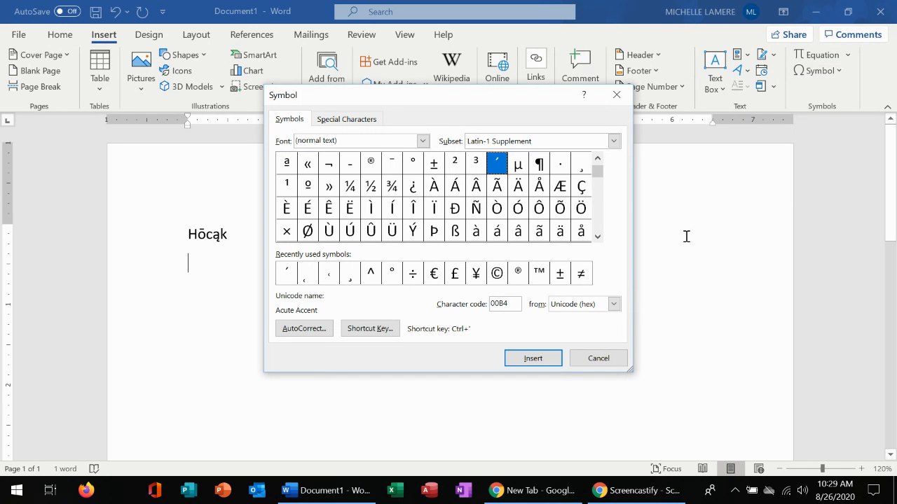
left_click(597, 238)
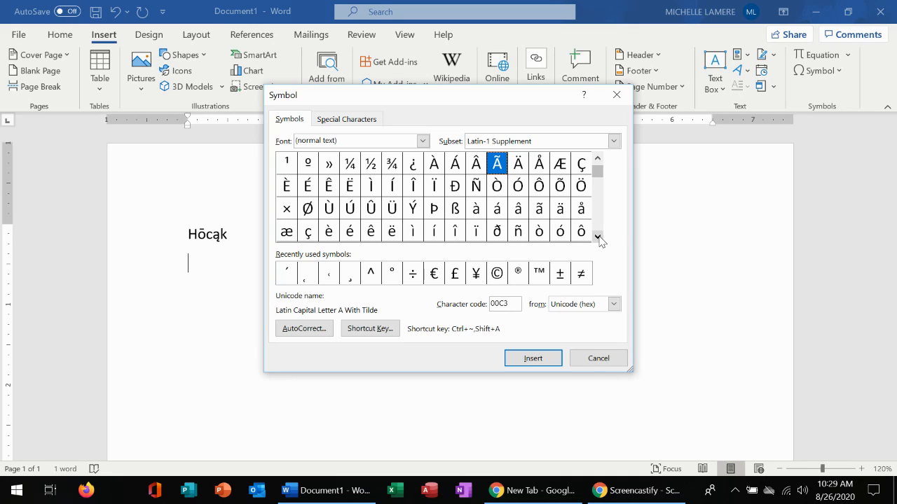
left_click(598, 237)
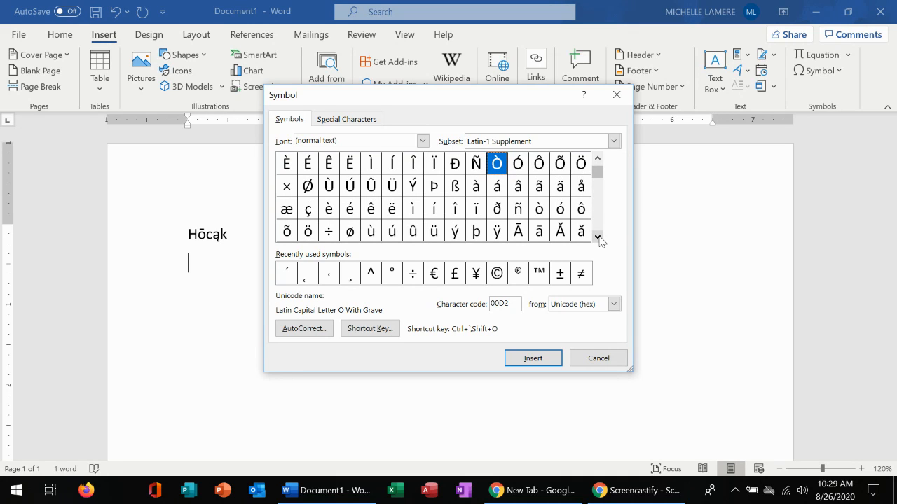
left_click(598, 237)
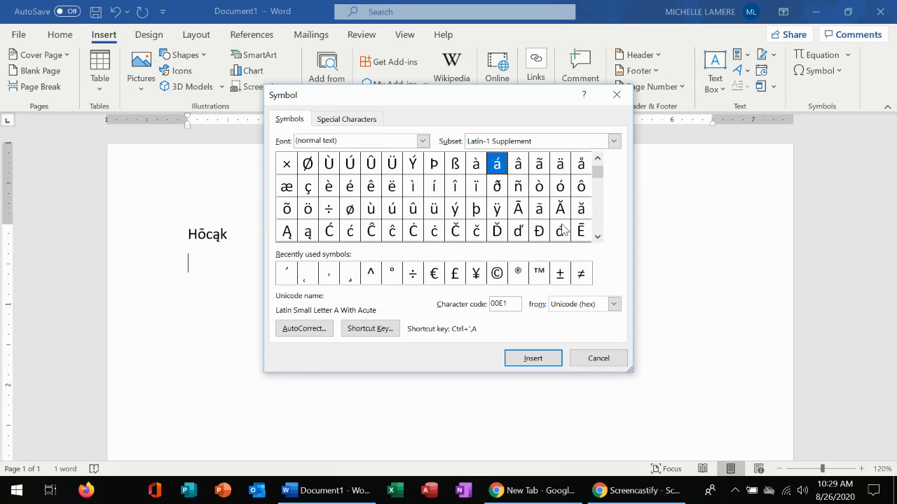
left_click(538, 209)
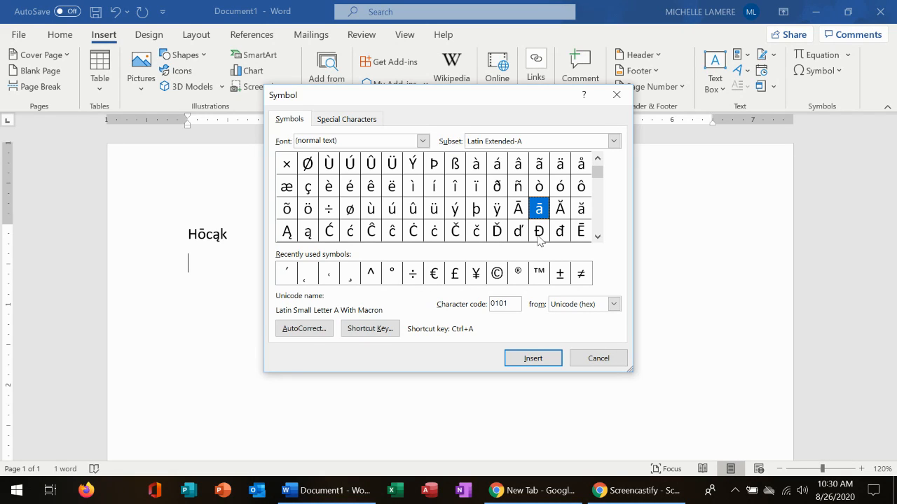
left_click(370, 329)
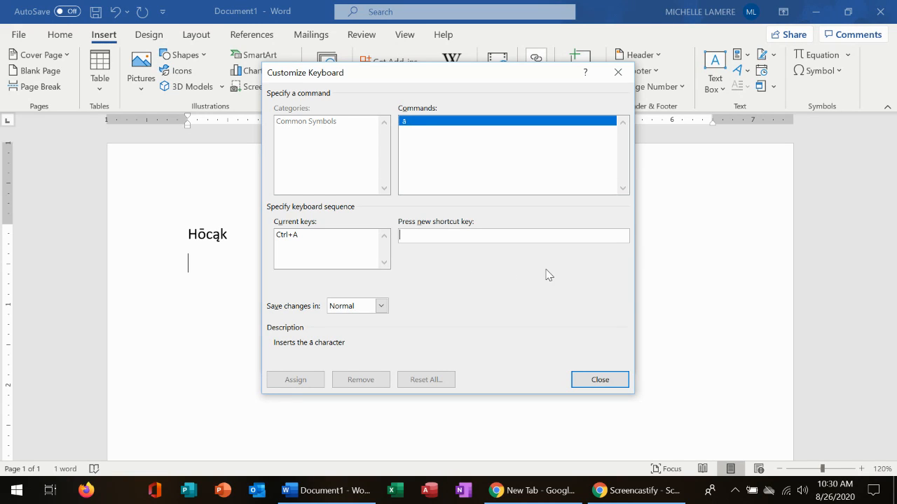
key("ctrl+a")
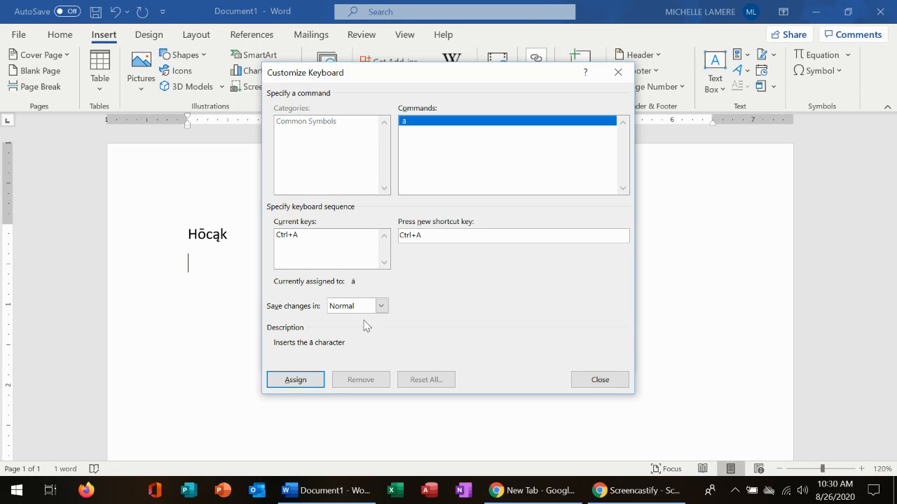
left_click(311, 384)
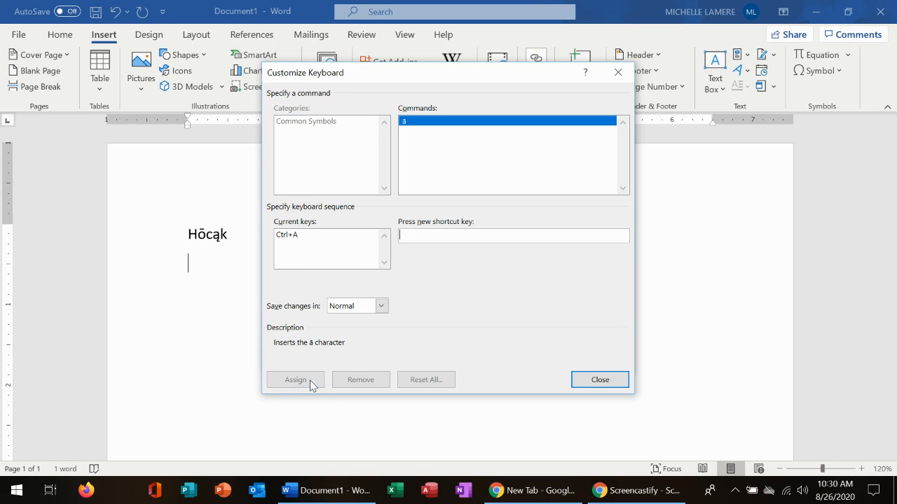
left_click(593, 380)
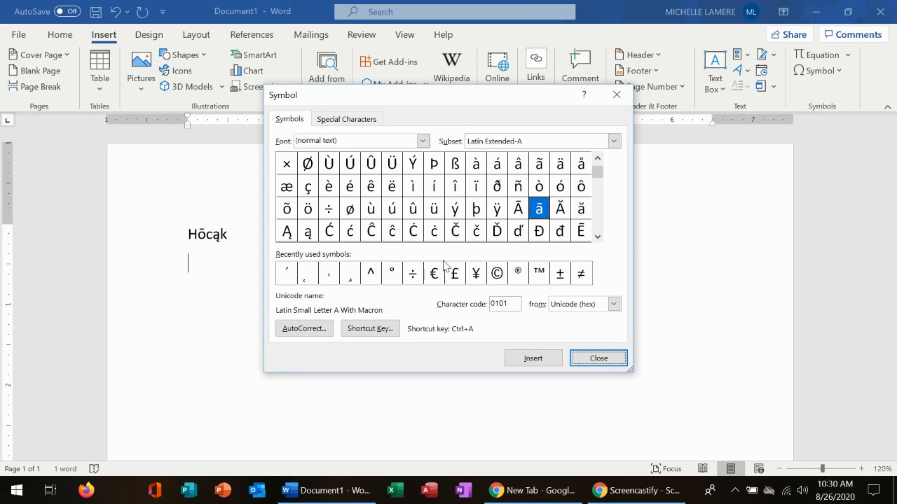
Assign the shortcut Ctrl+C to the symbol ĉ (Latin Small Letter C With Circumflex) and close the symbol settings.
left_click(391, 234)
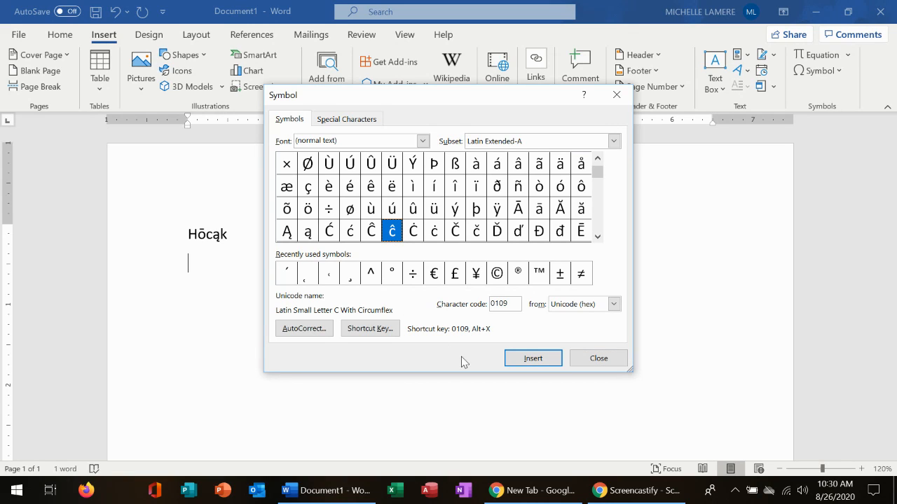
left_click(370, 328)
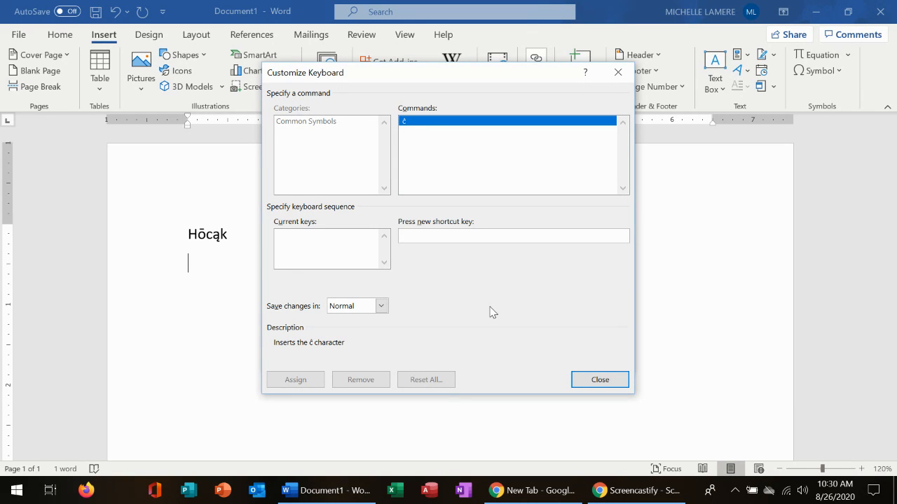
key("ctrl+c")
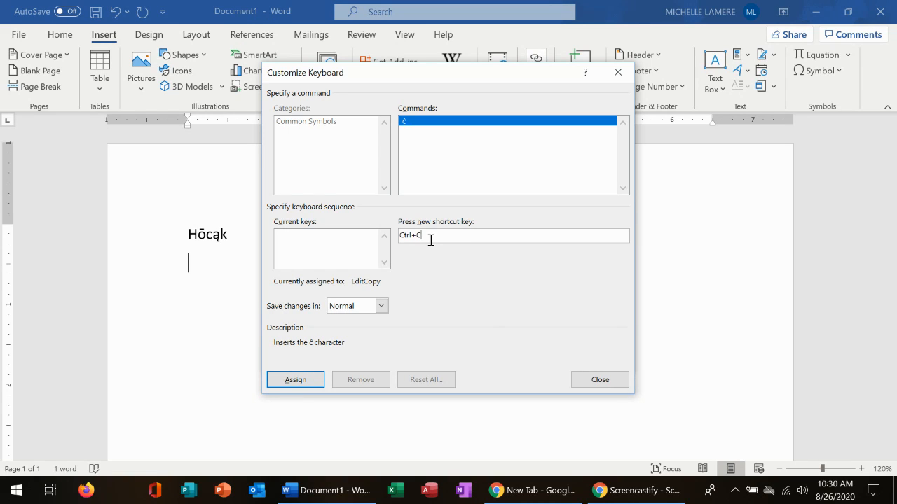
left_click(296, 381)
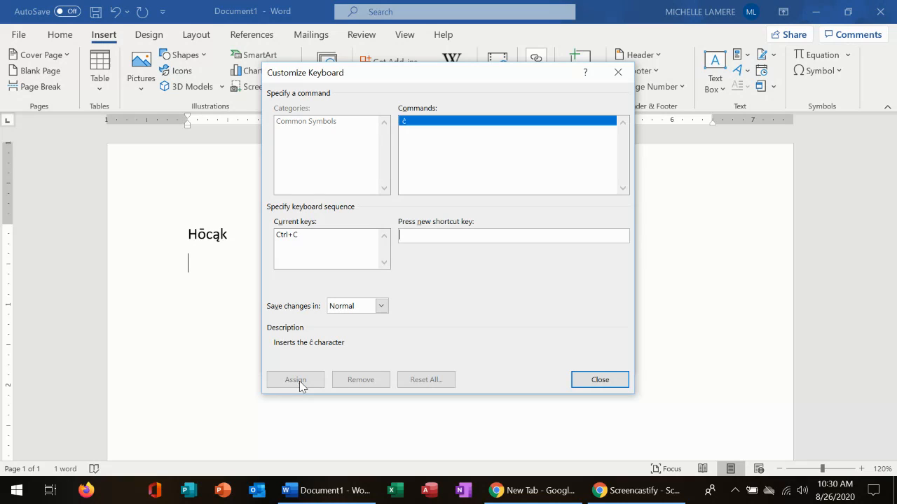
left_click(596, 380)
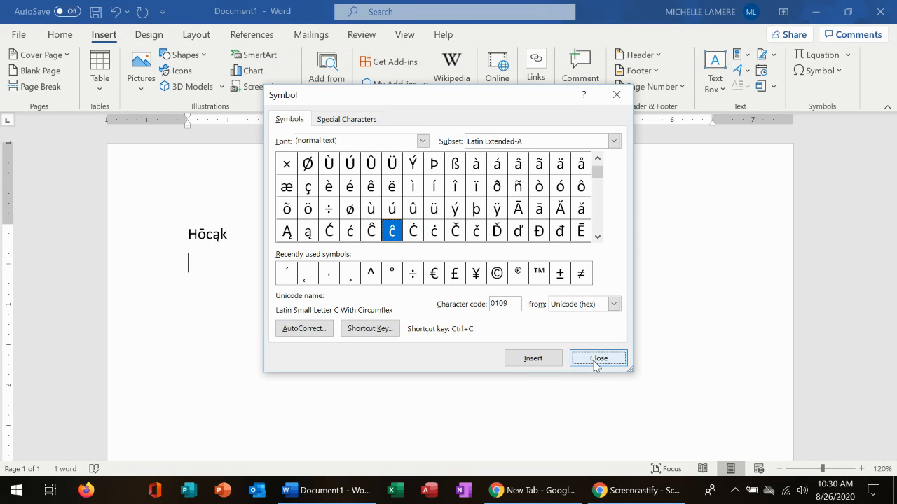
left_click(593, 360)
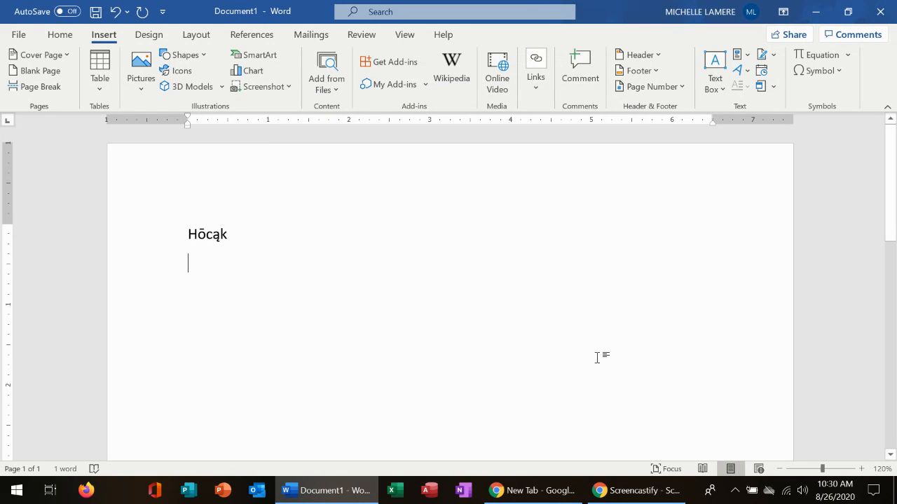
Test the newly assigned ĉ shortcut in the document and delete the test input.
key("Return")
key("ctrl+c")
key("BackSpace")
Check Ctrl+Shift+A as the shortcut for capital Ā without reassigning it, and use it to insert Ā on the second line.
left_click(832, 72)
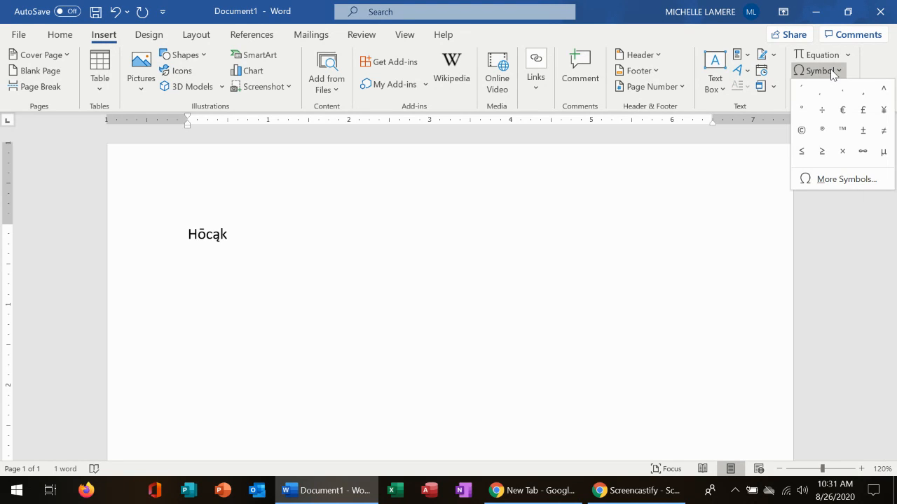
left_click(833, 179)
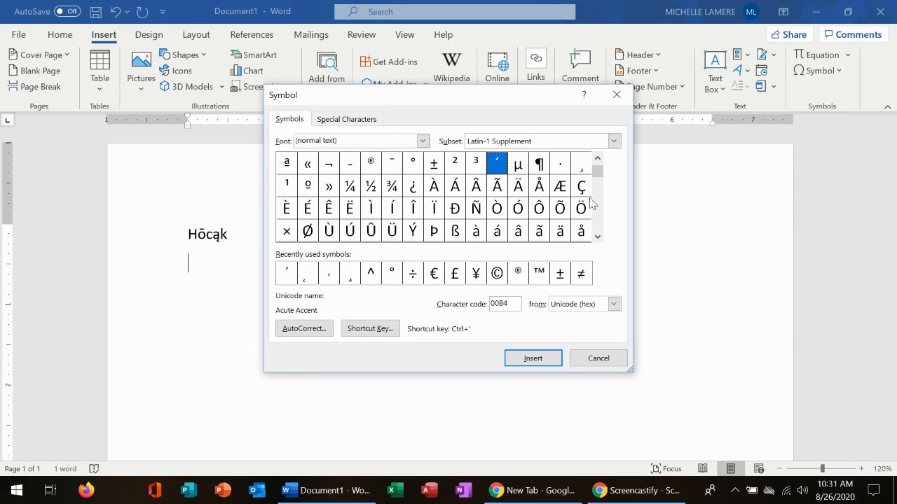
left_click(597, 237)
left_click(597, 237)
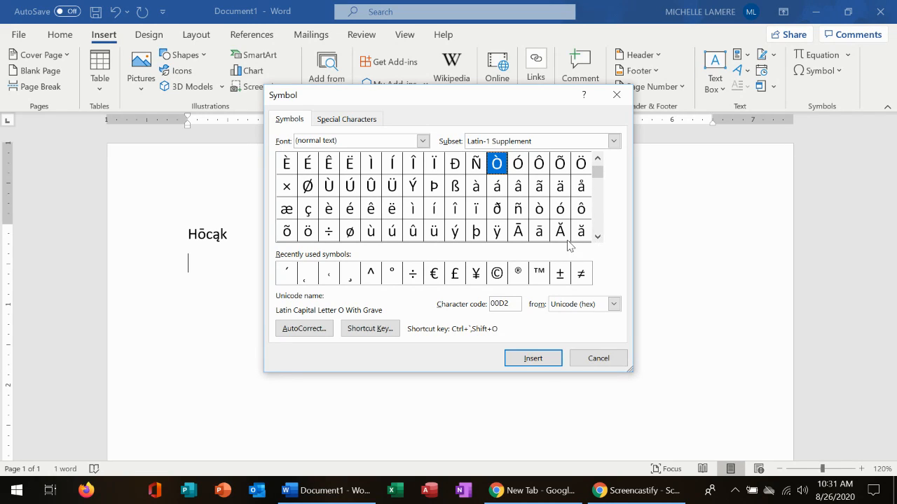
left_click(517, 234)
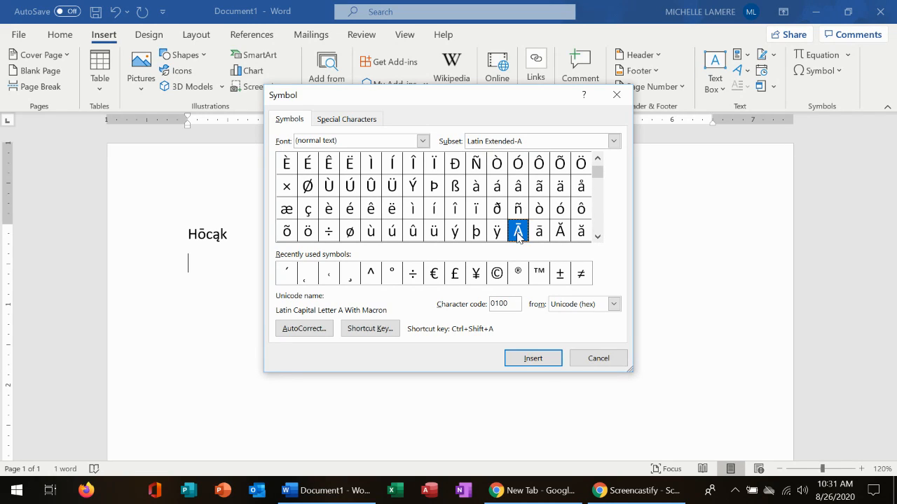
left_click(363, 334)
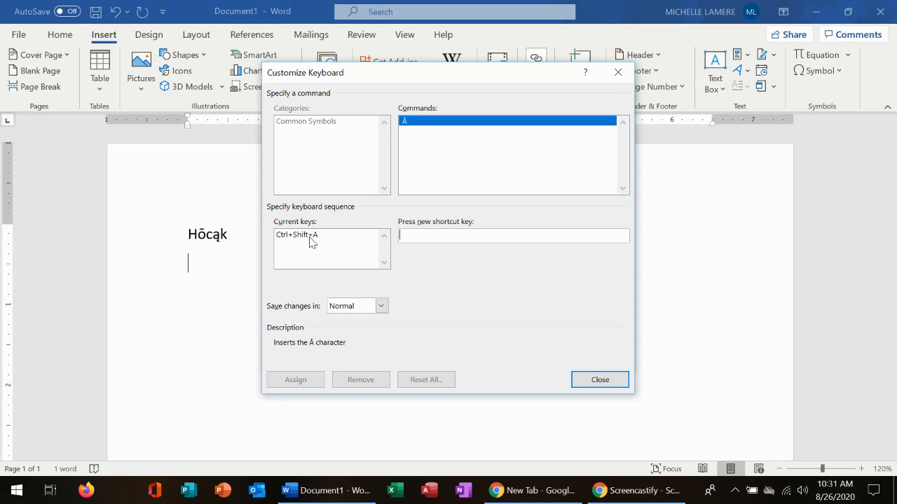
key("ctrl+shift+a")
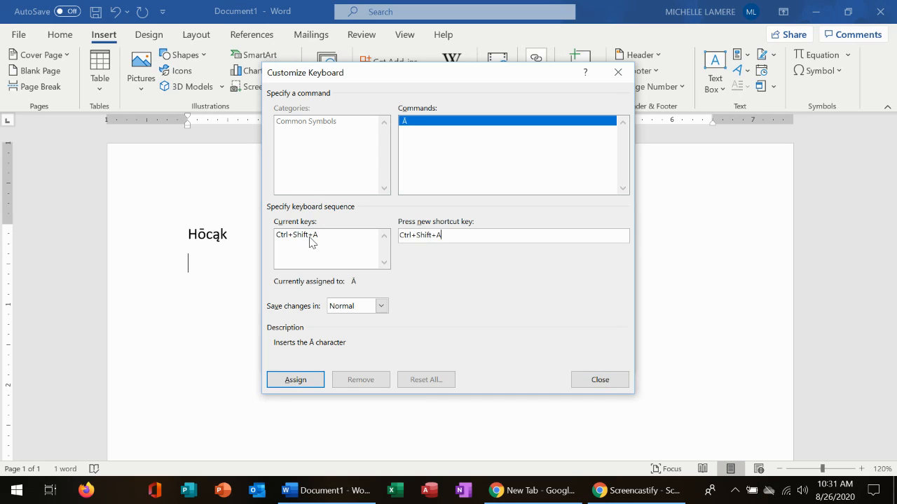
left_click(593, 385)
left_click(601, 358)
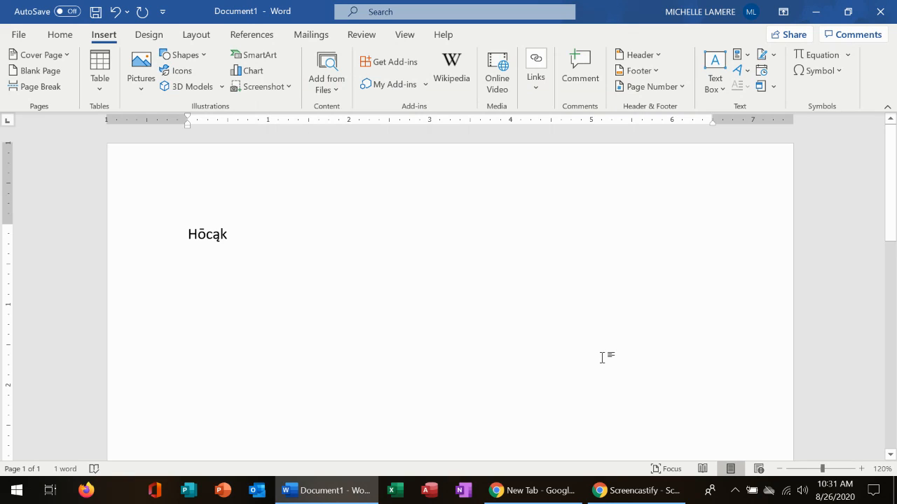
key("ctrl+shift+a")
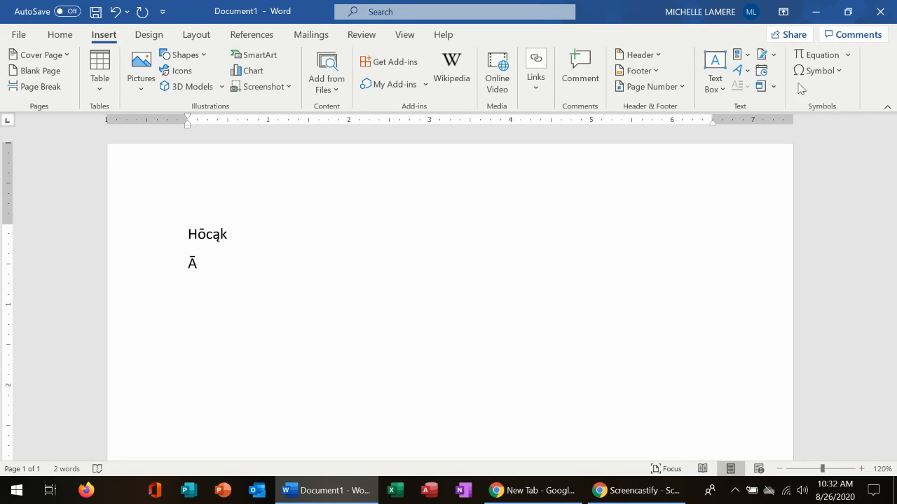
Open the full symbol list and check the shortcuts of ā and the recently used Combining Left Half Ring Below.
left_click(819, 74)
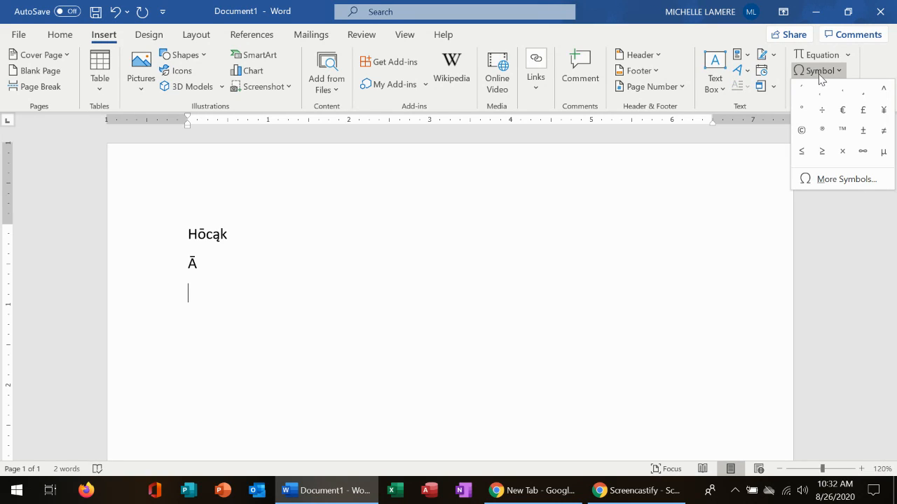
left_click(823, 179)
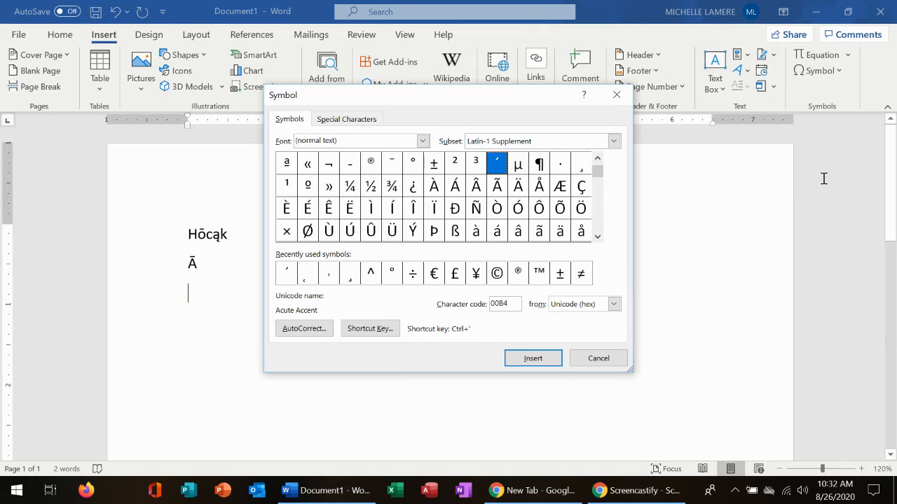
left_click(597, 237)
left_click(597, 237)
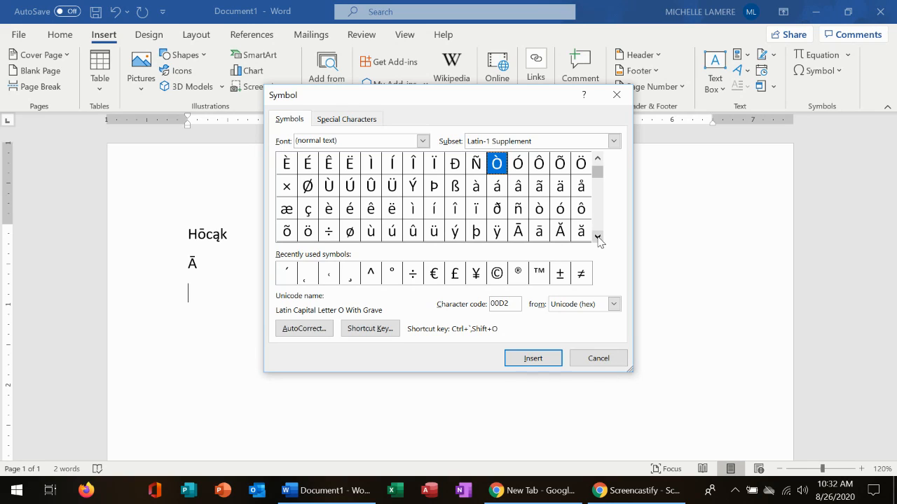
left_click(541, 232)
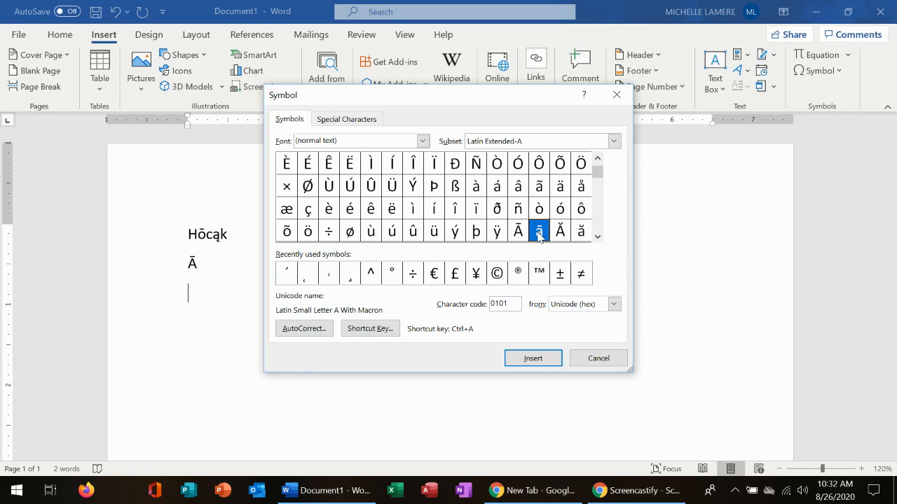
left_click(309, 279)
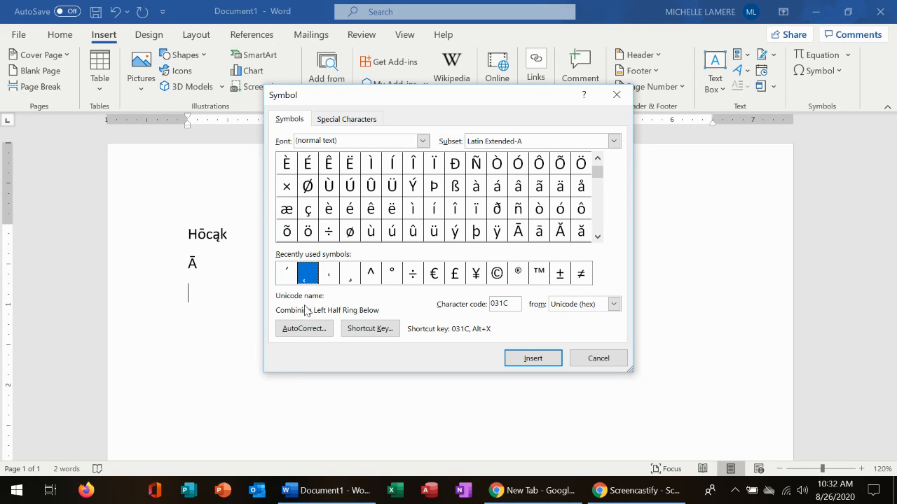
Browse the symbol list through to the Spacing Modifier Letters and examine the Ogonek symbol.
left_click(597, 237)
left_click(601, 237)
left_click(601, 237)
left_click(601, 238)
left_click(601, 238)
left_click(601, 238)
left_click(601, 238)
left_click(601, 238)
triple_click(601, 238)
left_click(601, 238)
left_click(601, 237)
left_click(602, 238)
left_click(601, 238)
left_click(601, 237)
left_click(601, 238)
left_click(601, 238)
left_click(601, 238)
left_click(601, 237)
left_click(602, 238)
left_click(601, 238)
left_click(601, 238)
left_click(596, 239)
left_click(596, 238)
left_click(596, 238)
left_click(597, 238)
left_click(596, 238)
left_click(596, 238)
left_click(596, 238)
left_click(596, 239)
left_click(597, 238)
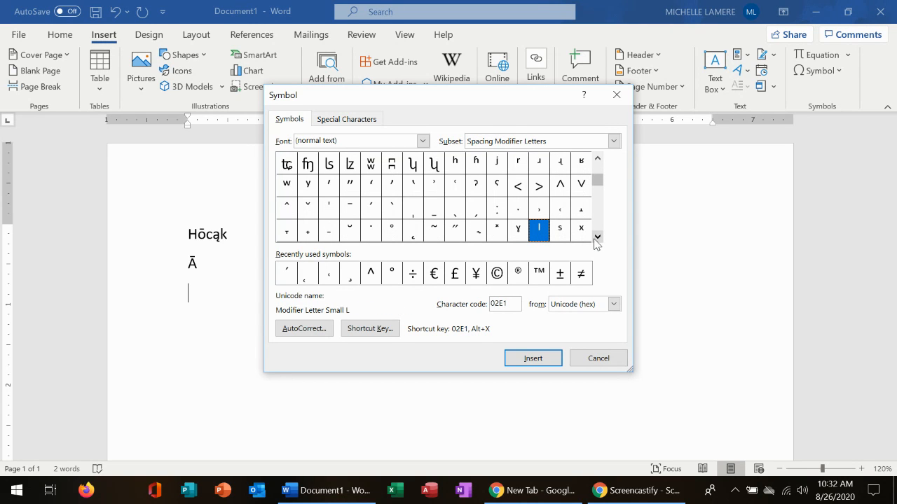
left_click(414, 235)
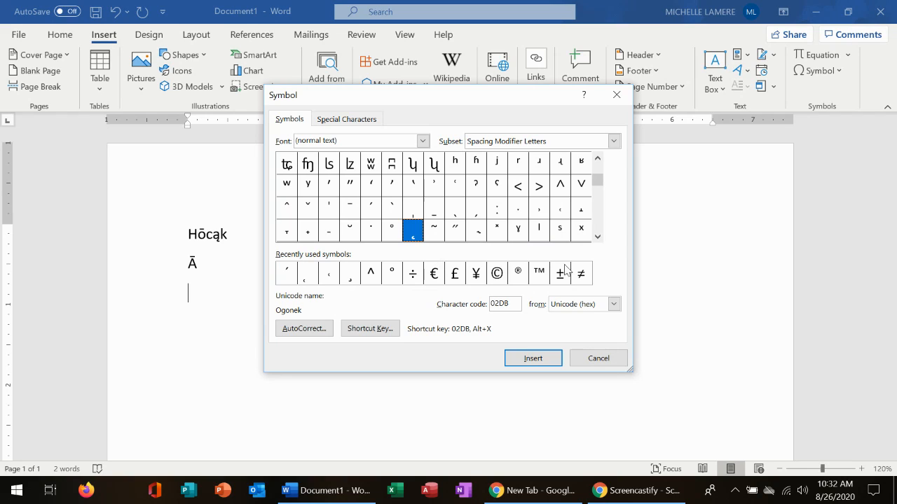
Locate Combining Left Half Ring Below among the Combining Diacritical Marks and compare it with Combining Ogonek and its recently used entry.
left_click(597, 237)
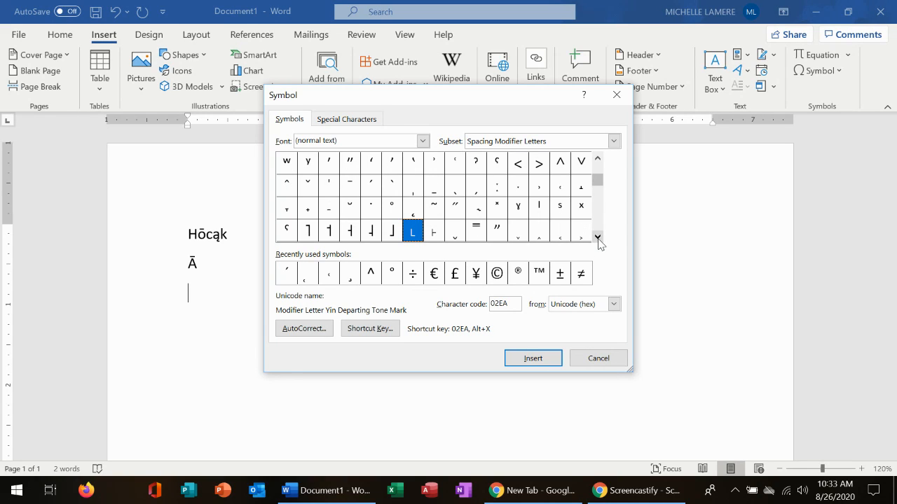
left_click(598, 237)
left_click(598, 236)
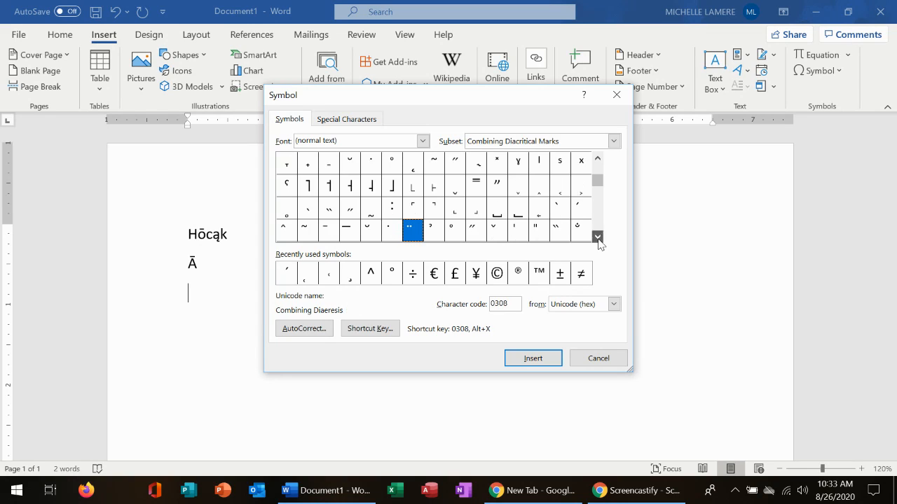
left_click(597, 237)
left_click(598, 237)
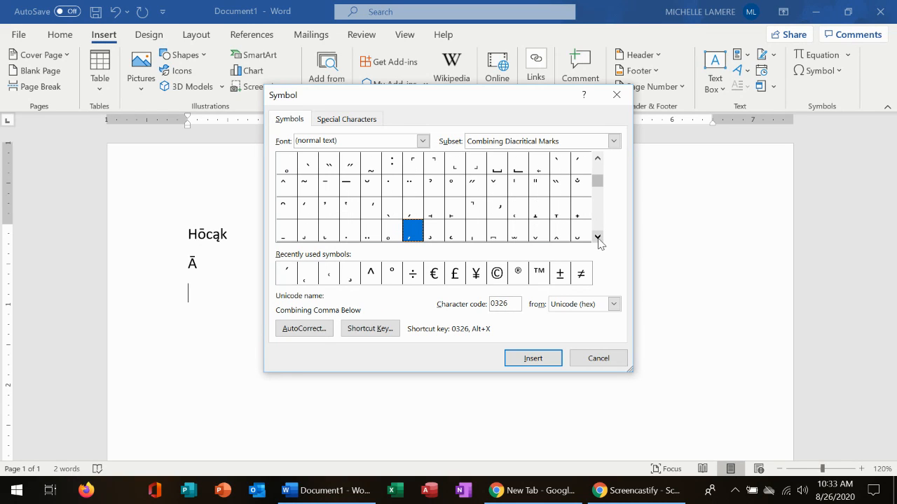
left_click(598, 237)
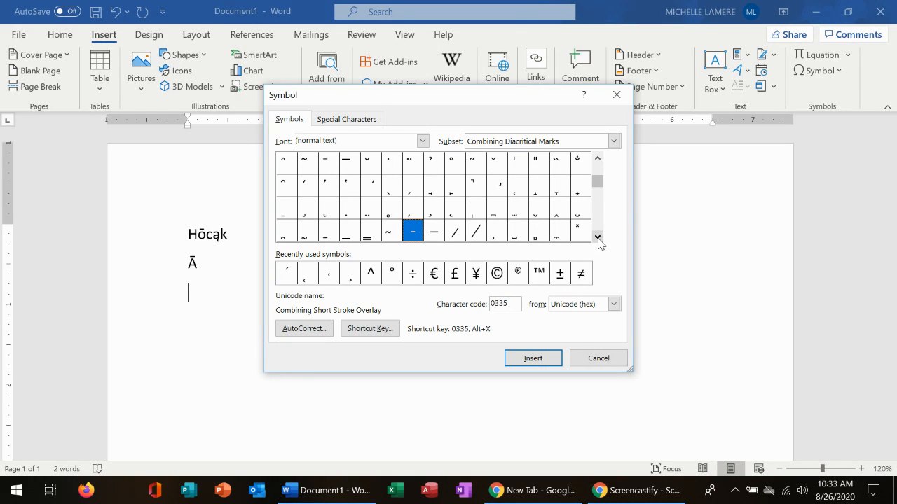
left_click(455, 208)
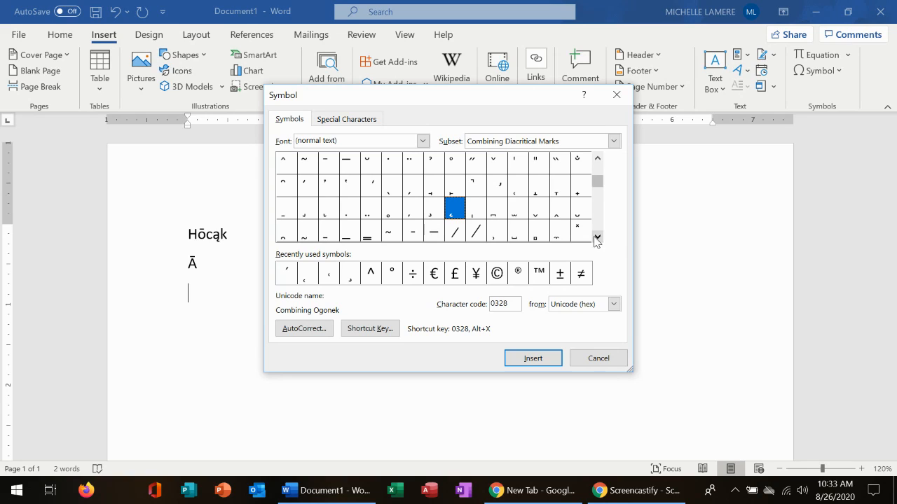
left_click(517, 195)
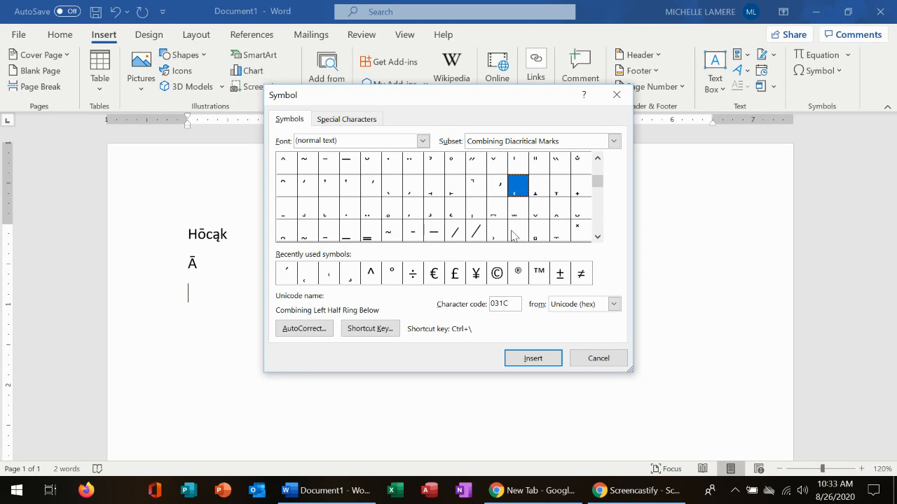
left_click(314, 282)
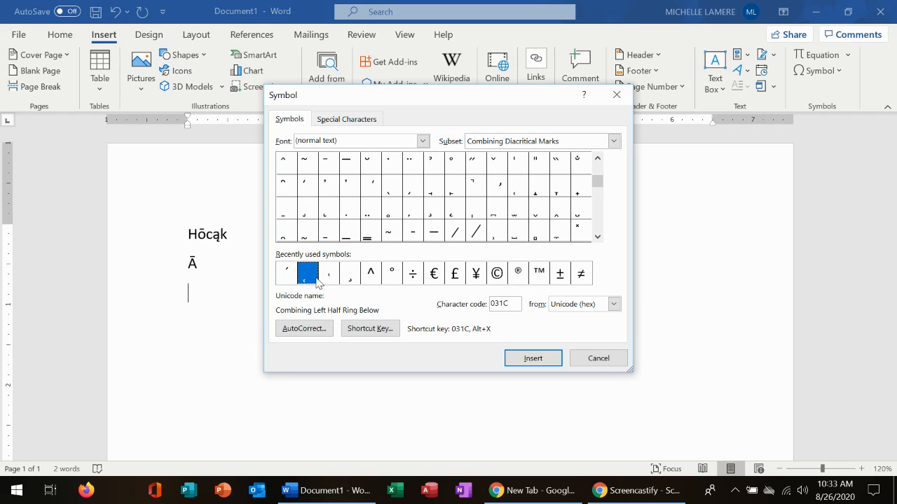
left_click(526, 191)
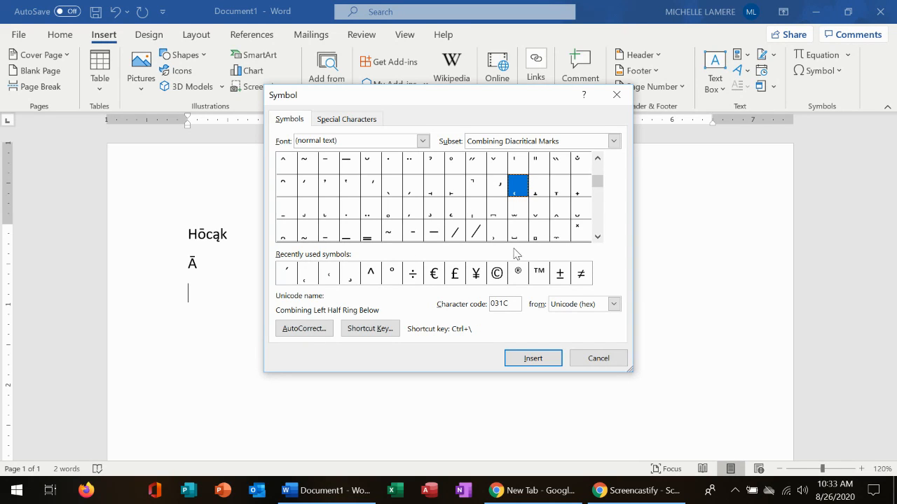
Review the shortcut assignment of Combining Left Half Ring Below without changing it and close the symbol settings.
left_click(384, 335)
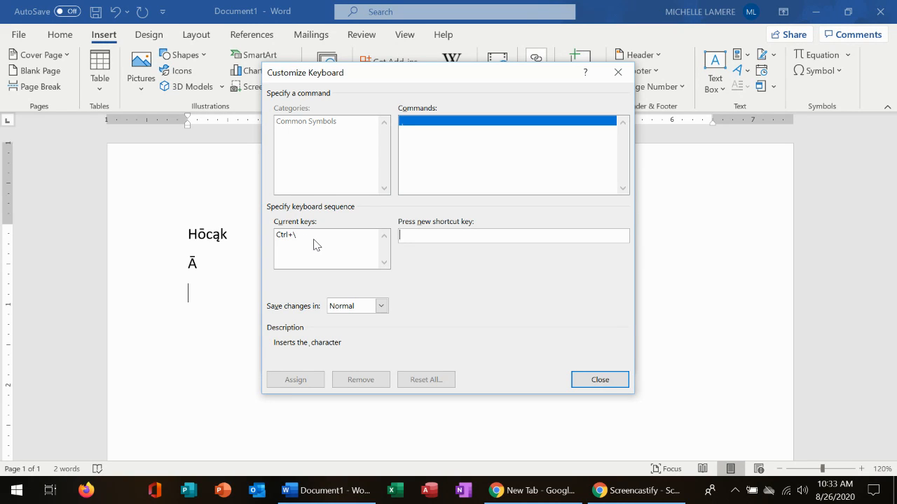
left_click(590, 382)
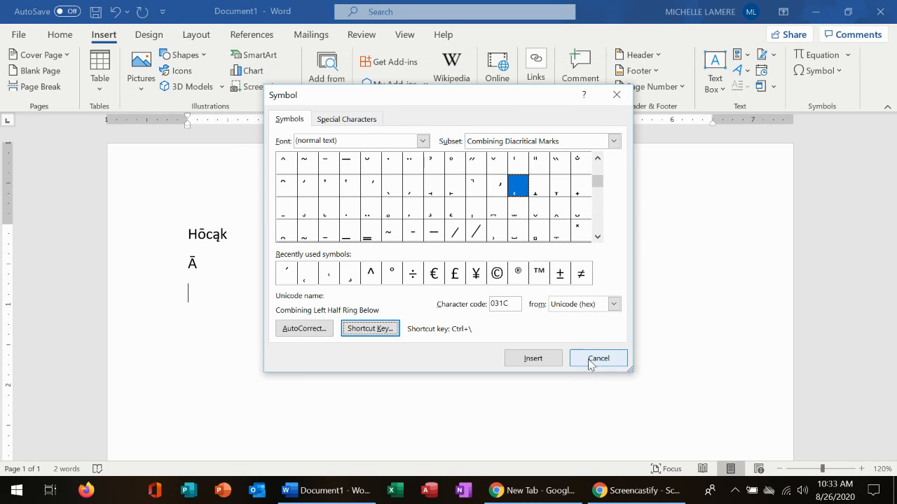
left_click(597, 358)
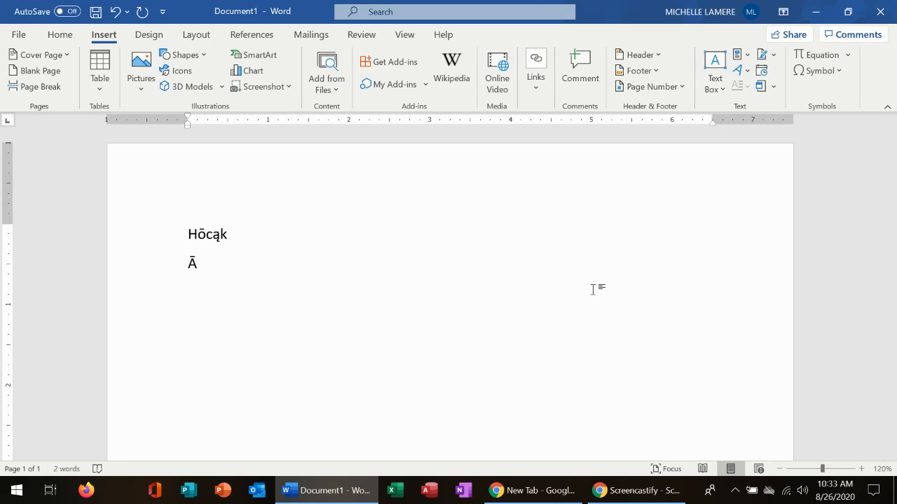
Test the shortcuts on the third line by entering Ų į ą āēōūī and an ā with the combining hook below.
type("ų")
key("BackSpace")
type("Ų į ą")
type("āē")
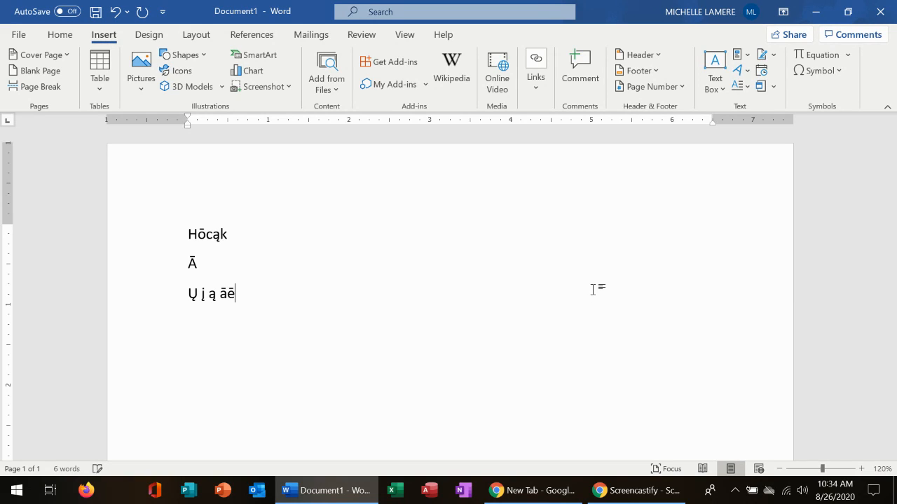
type("ōūī")
type("ā")
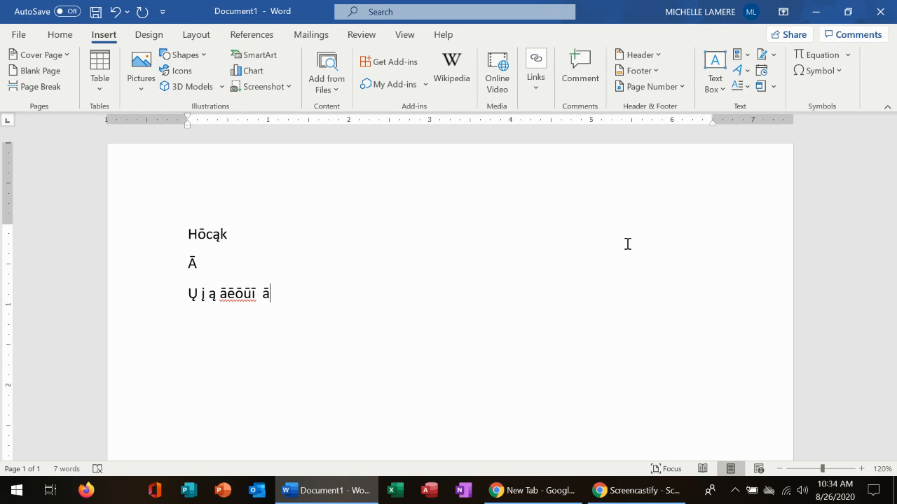
type("̨")
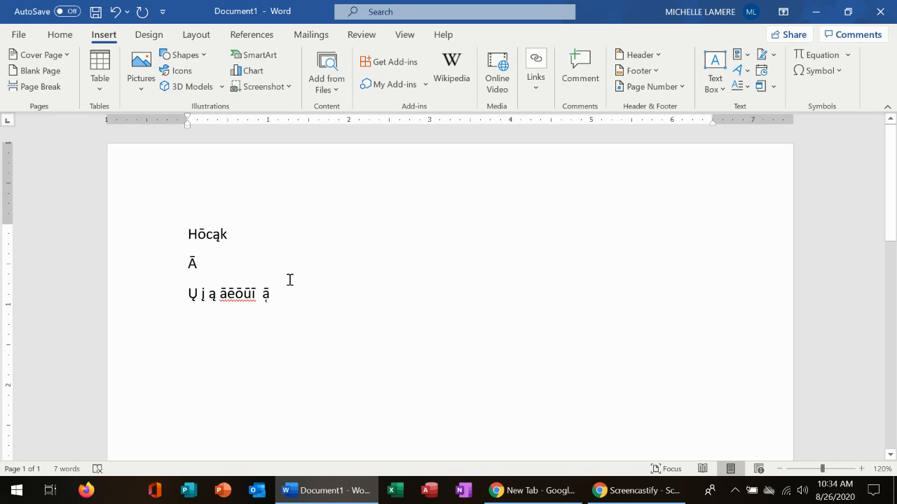
Delete all the test text, including Hōcąk, so the document is empty.
key("BackSpace")
key("BackSpace")
key("BackSpace")
key("BackSpace")
key("BackSpace")
key("BackSpace")
key("BackSpace")
key("BackSpace")
key("BackSpace")
key("BackSpace")
key("BackSpace")
key("BackSpace")
key("BackSpace")
key("BackSpace")
key("BackSpace")
key("BackSpace")
key("BackSpace")
key("BackSpace")
key("BackSpace")
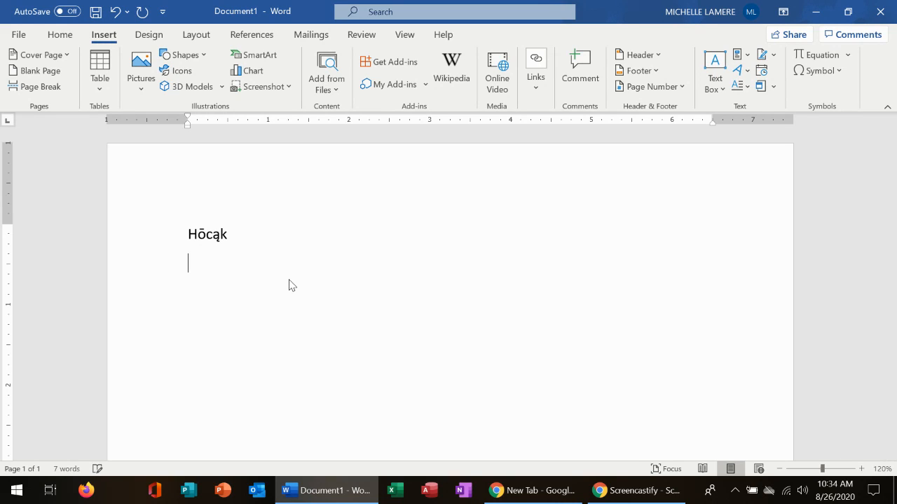
key("BackSpace")
key("BackSpace")
key("BackSpace")
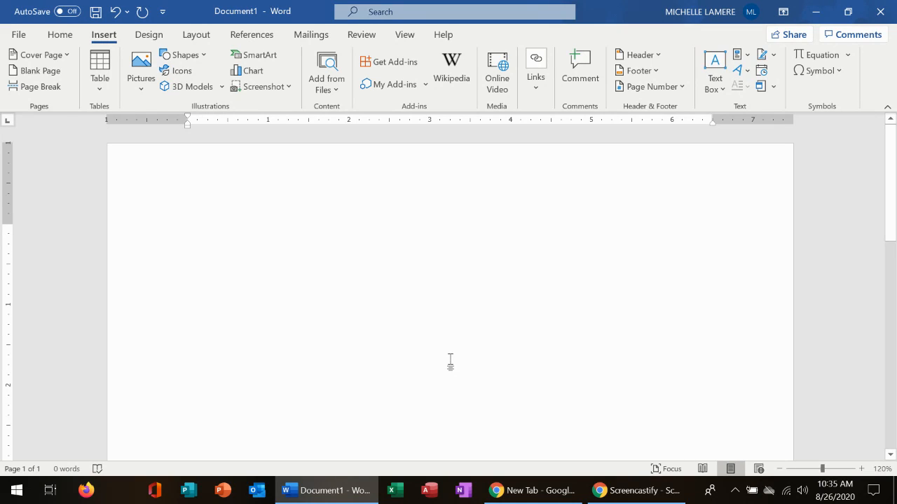
left_click(639, 492)
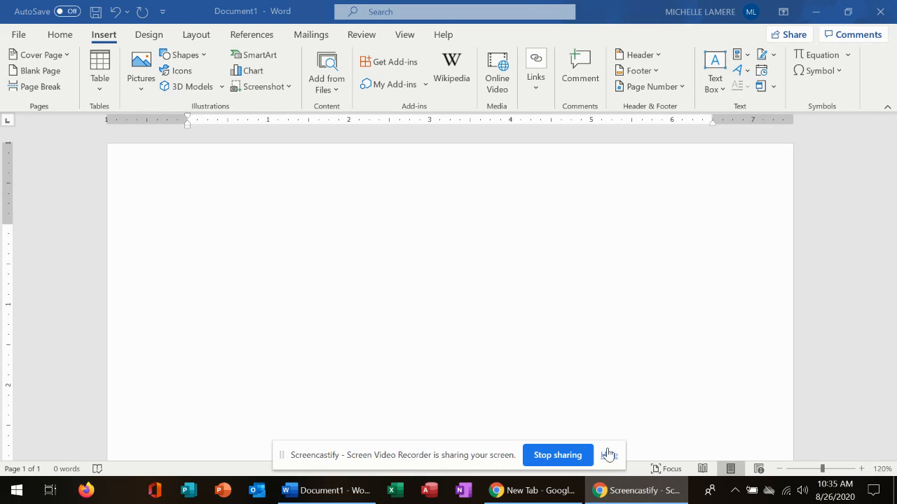